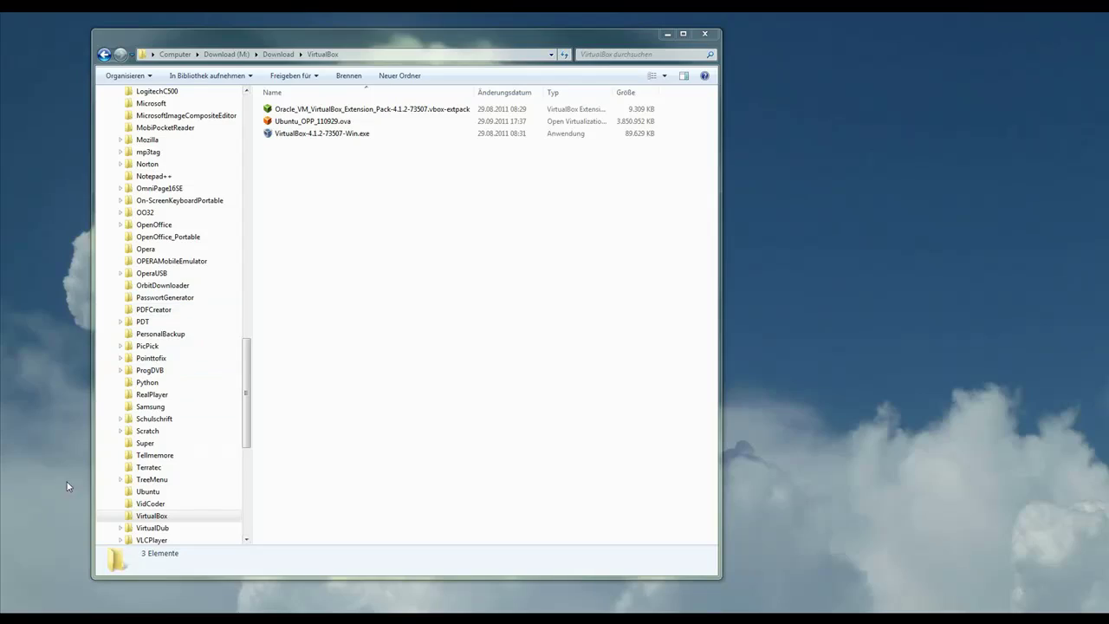
# Open the Control Panel's list of installed programs and search it for "virtu"
pyautogui.press('super')
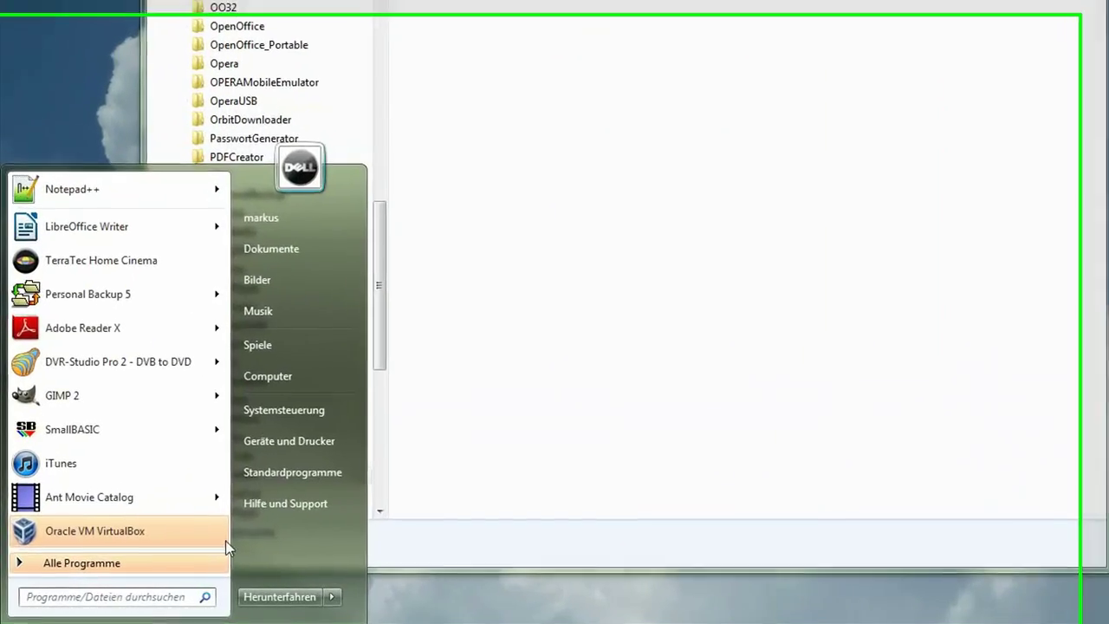
pyautogui.click(186, 468)
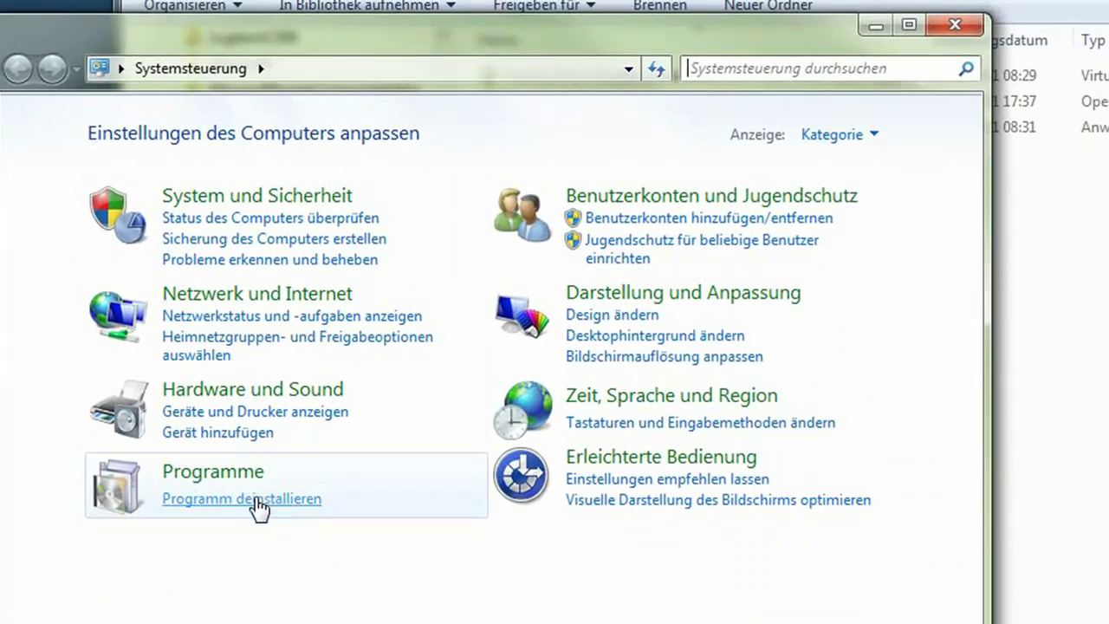
pyautogui.click(260, 271)
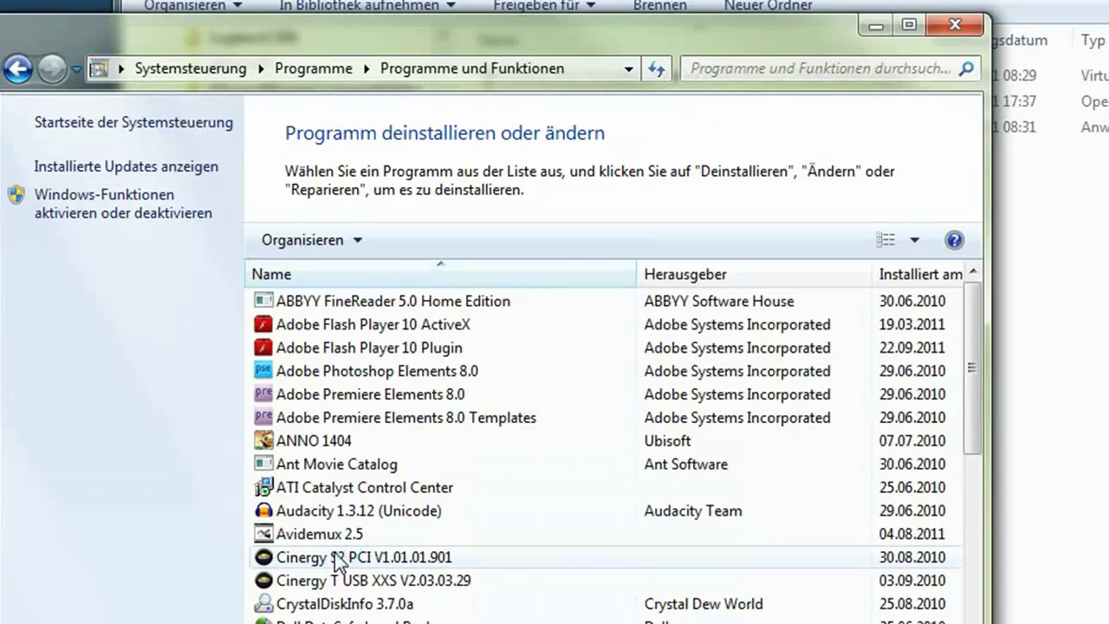
pyautogui.click(762, 74)
pyautogui.write('vi')
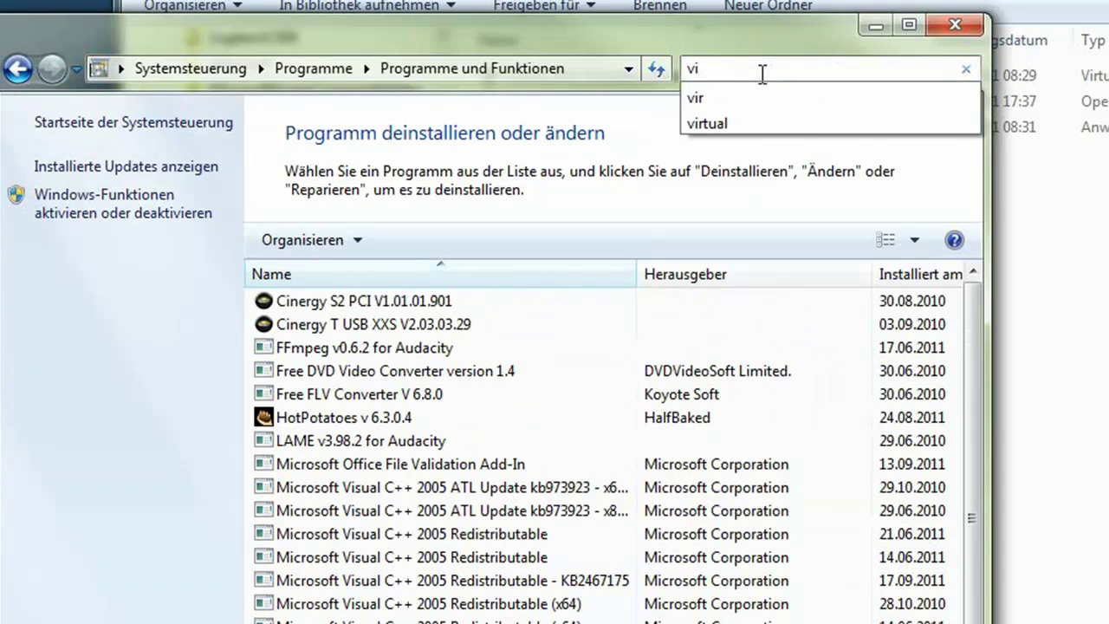
pyautogui.write('rtu')
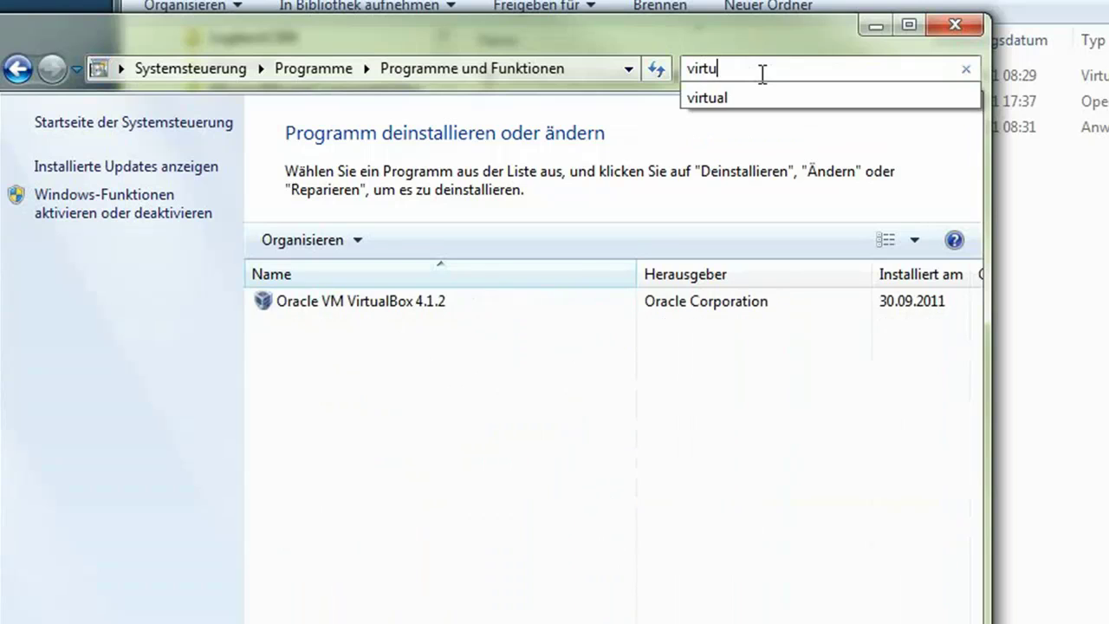
# Uninstall Oracle VM VirtualBox 4.1.2 and close the list of installed programs
pyautogui.click(369, 301)
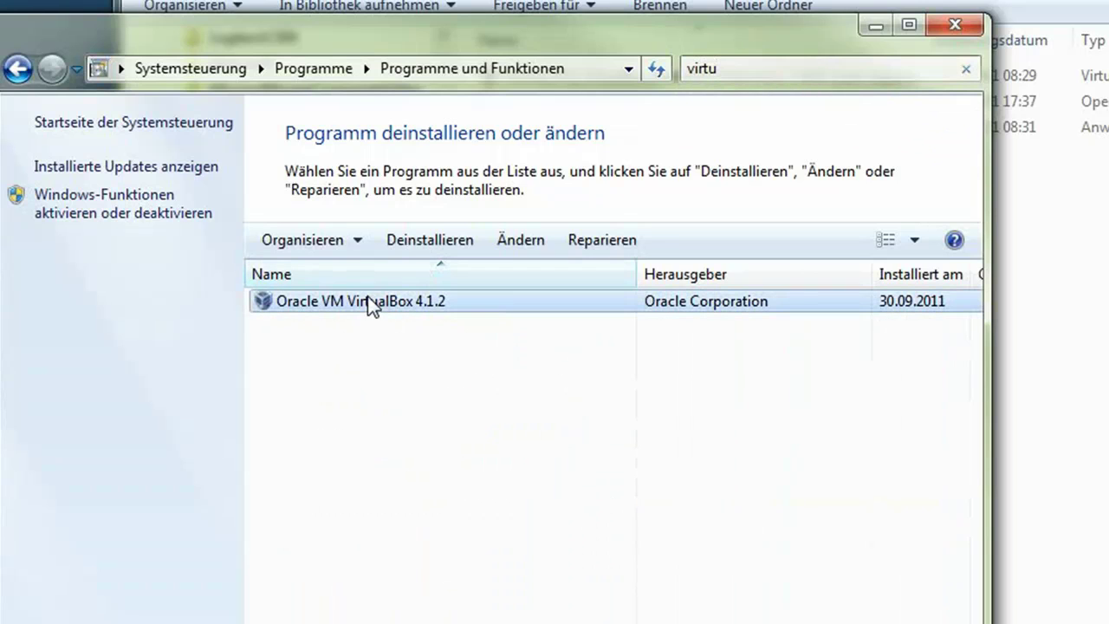
pyautogui.click(410, 241)
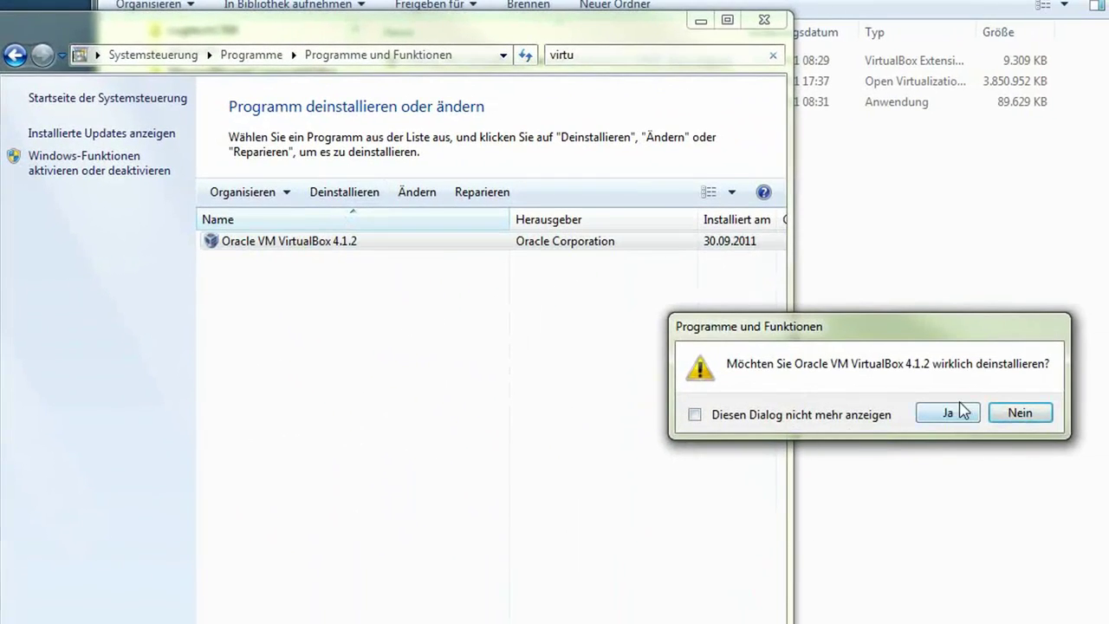
pyautogui.click(946, 415)
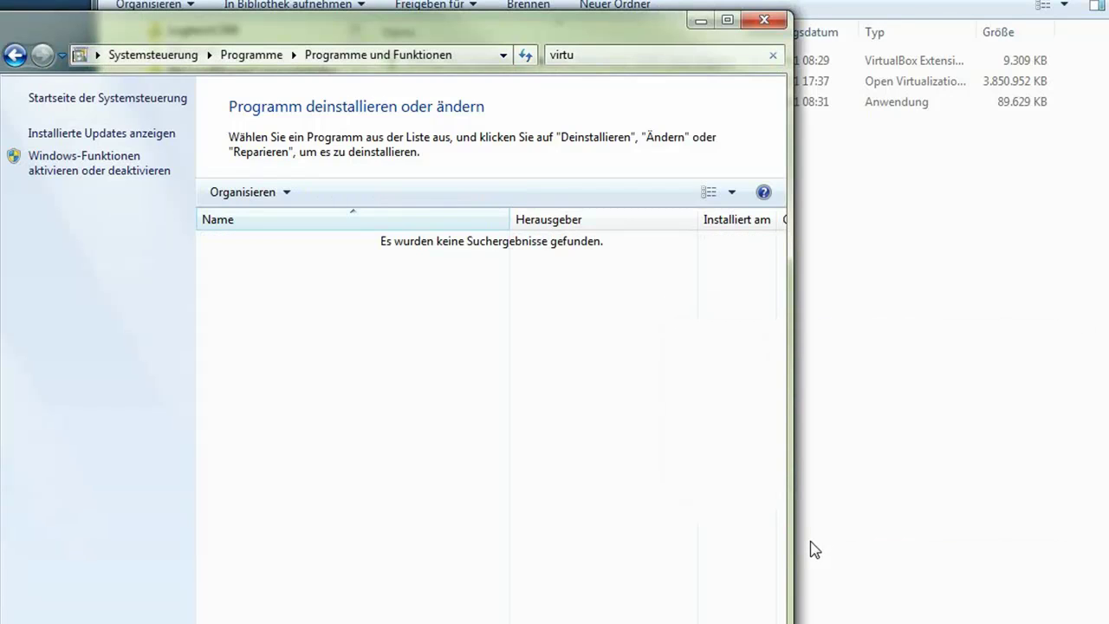
pyautogui.click(763, 19)
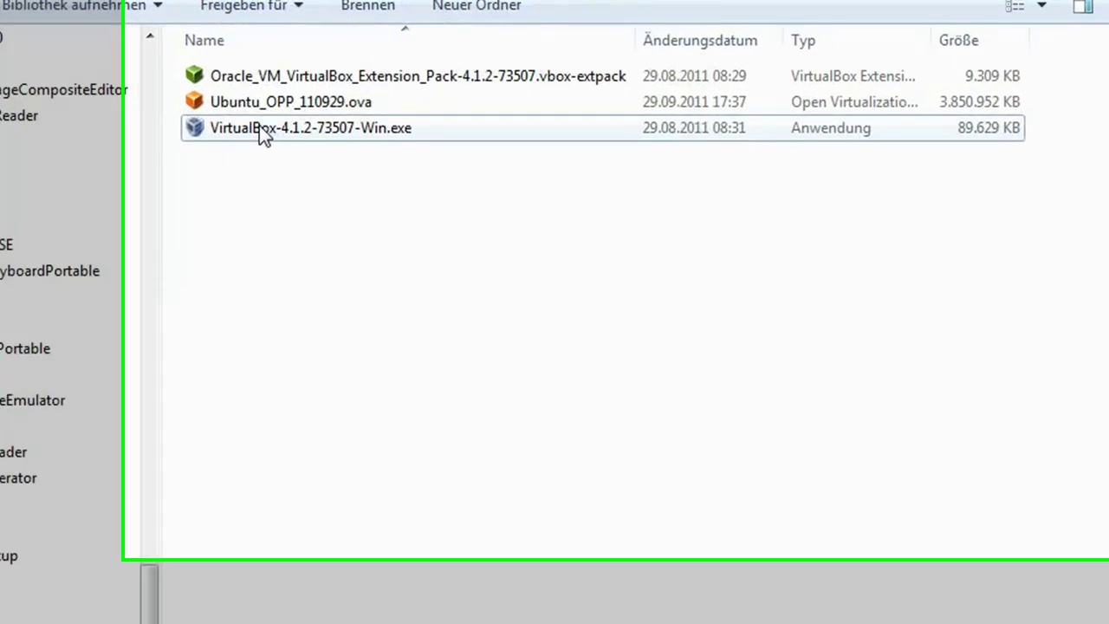
# Run the installer VirtualBox-4.1.2-73507-Win.exe from the VirtualBox download folder as administrator
pyautogui.click(446, 105)
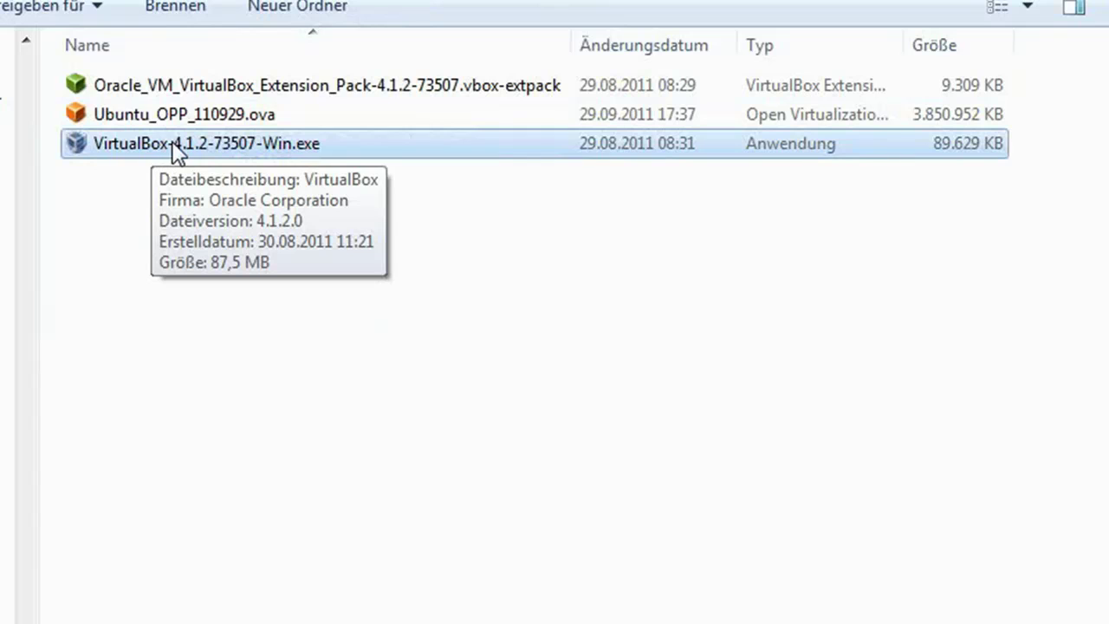
pyautogui.click(167, 92)
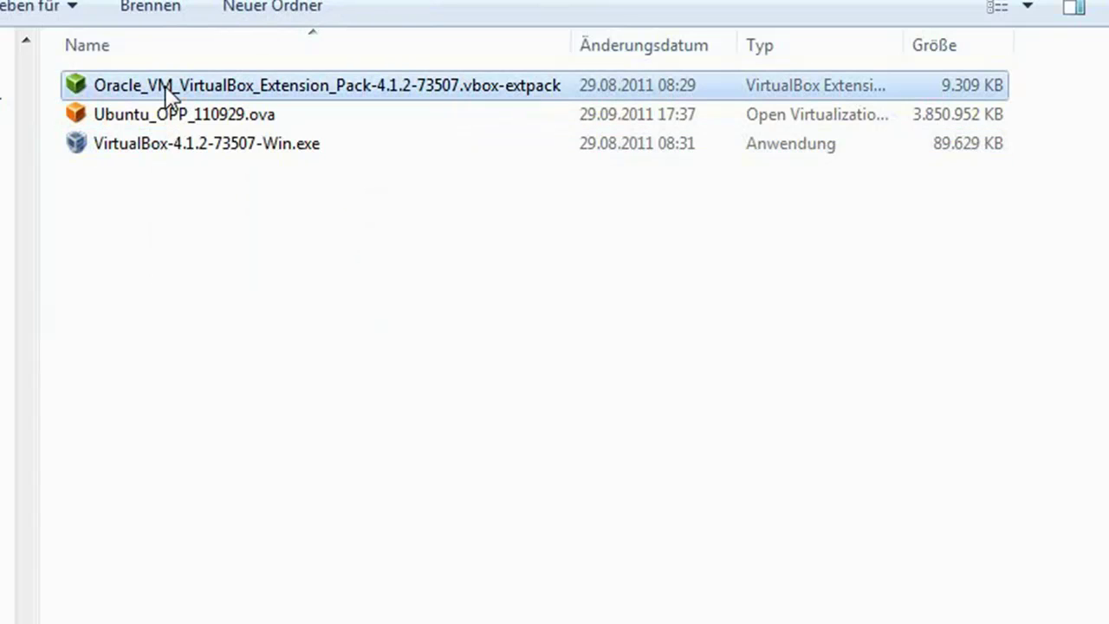
pyautogui.click(235, 142)
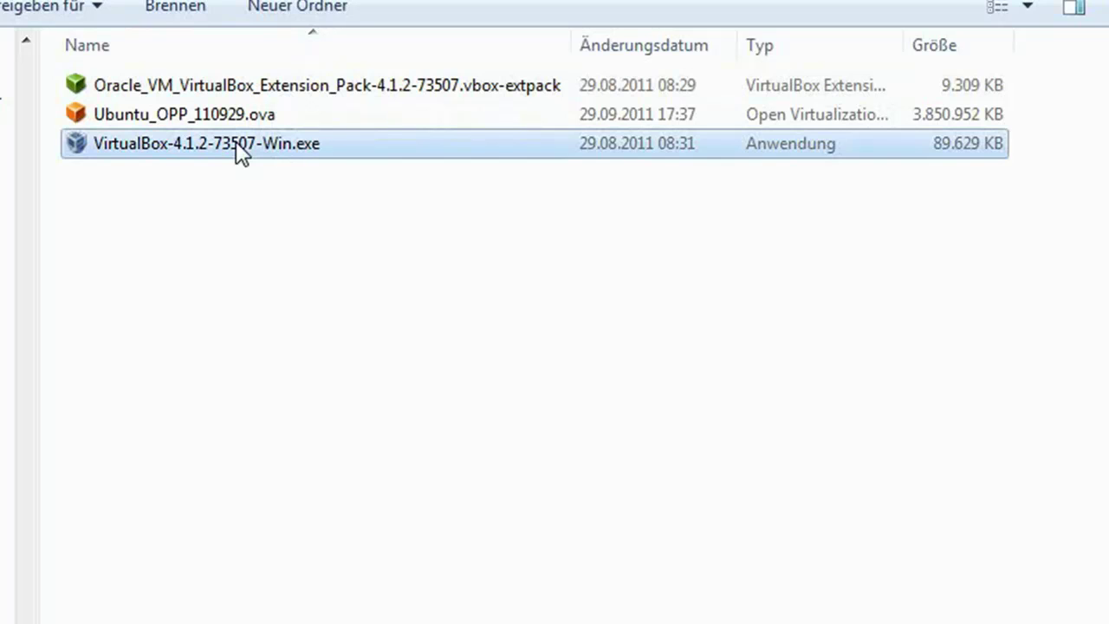
pyautogui.rightClick(238, 149)
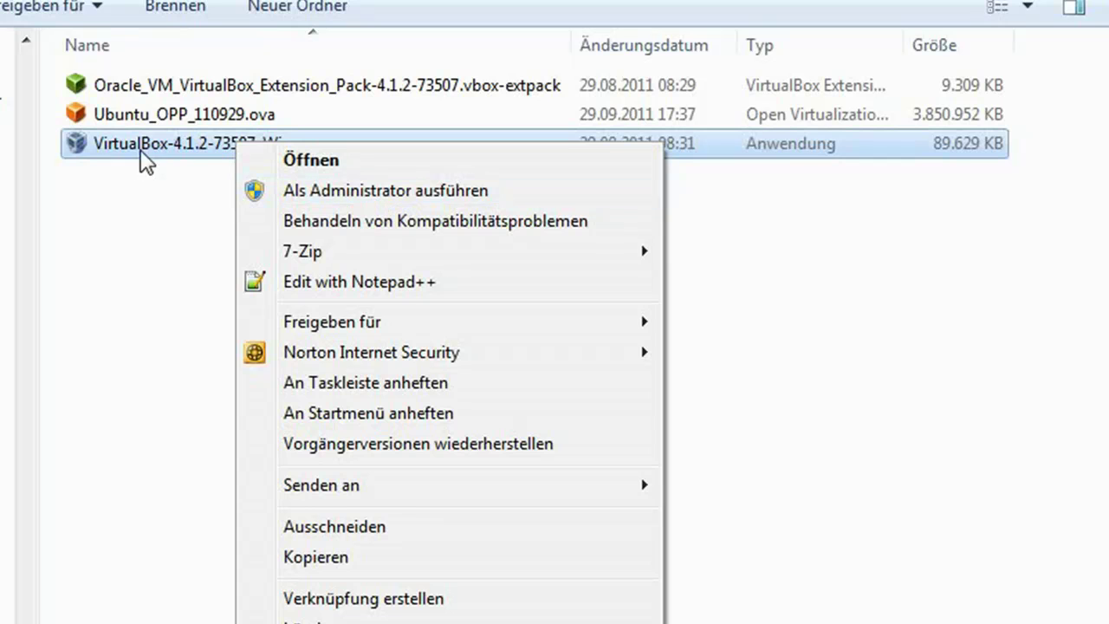
pyautogui.click(284, 196)
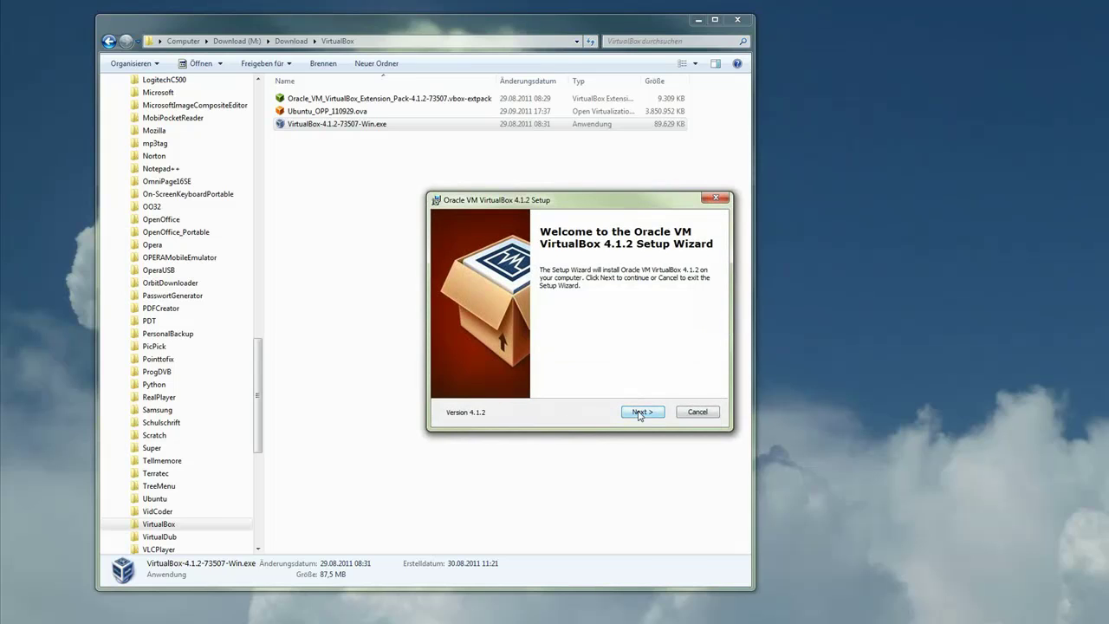
# Install VirtualBox 4.1.2 with the default features, location and both shortcuts, accept the network interruption, and start it after installation
pyautogui.click(639, 413)
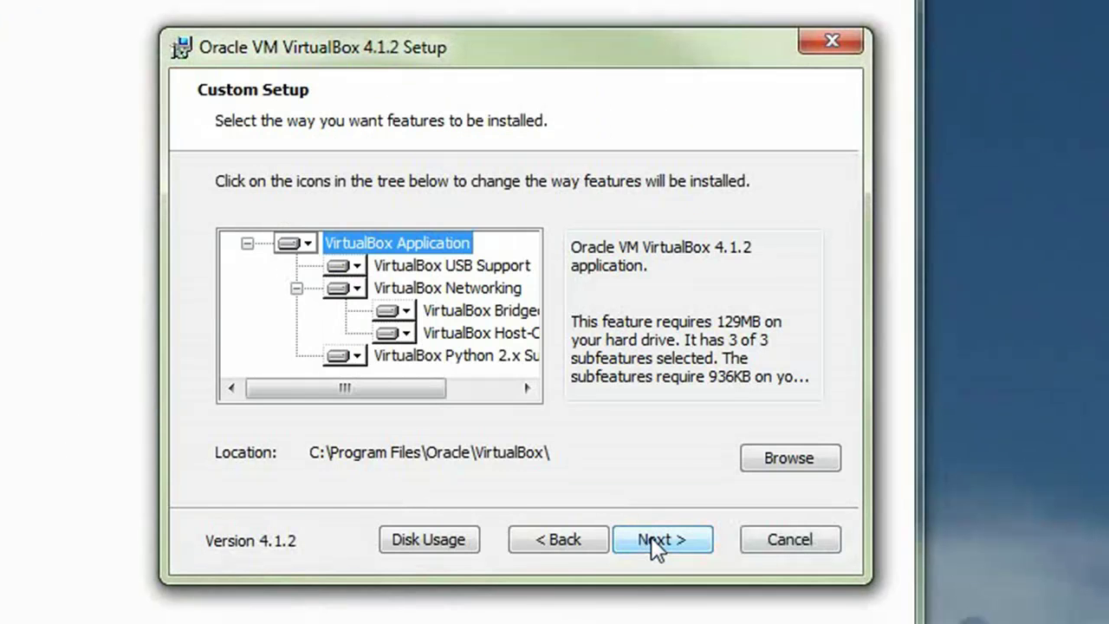
pyautogui.click(659, 541)
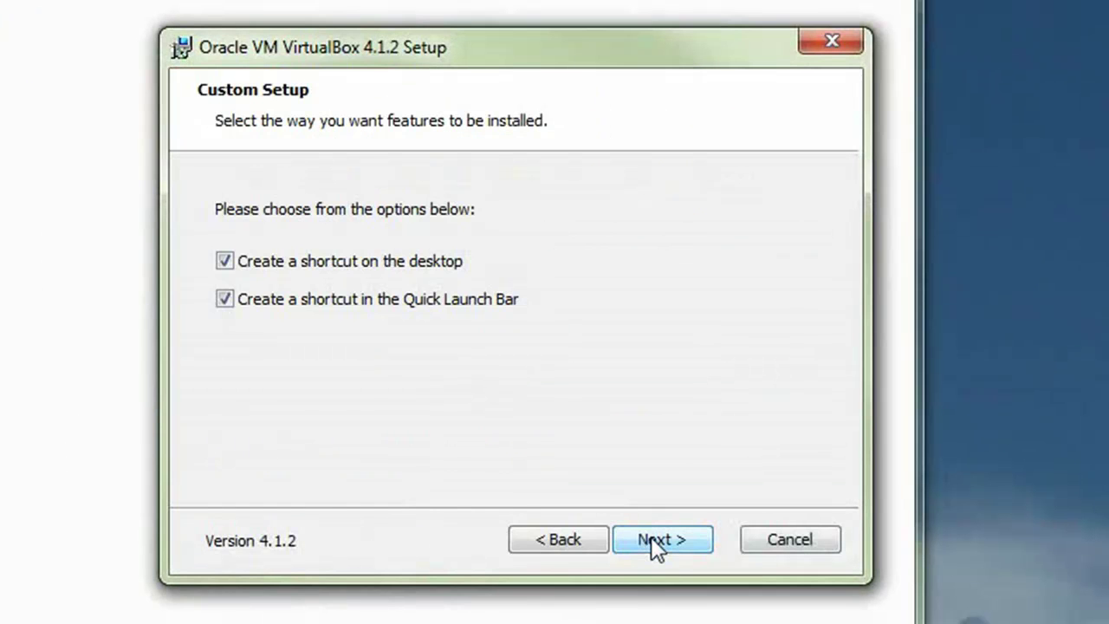
pyautogui.click(658, 541)
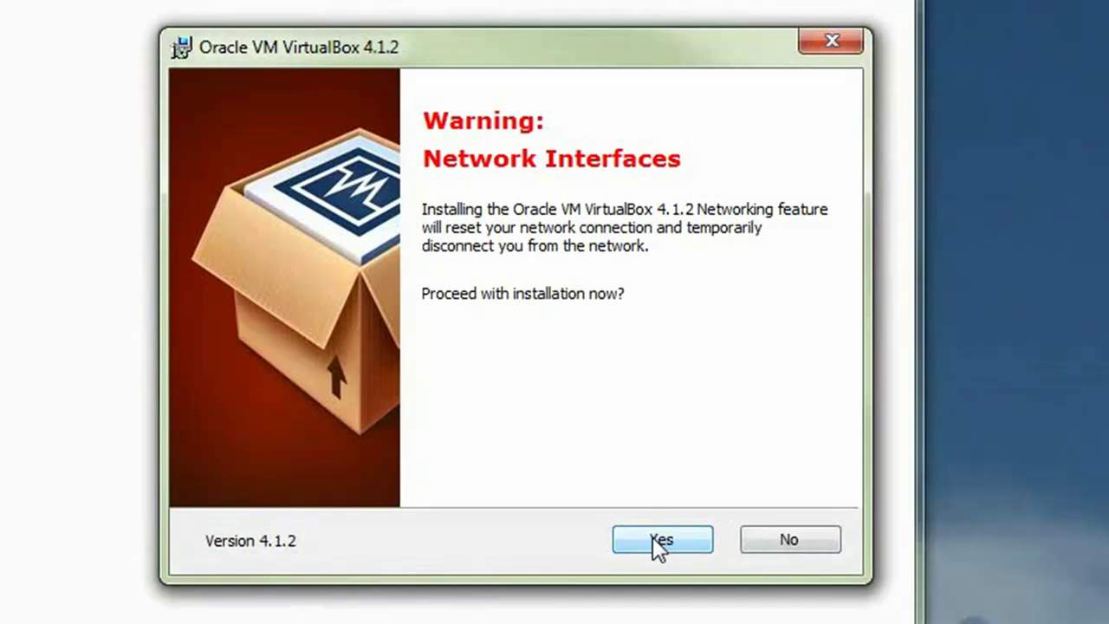
pyautogui.click(654, 537)
pyautogui.click(654, 537)
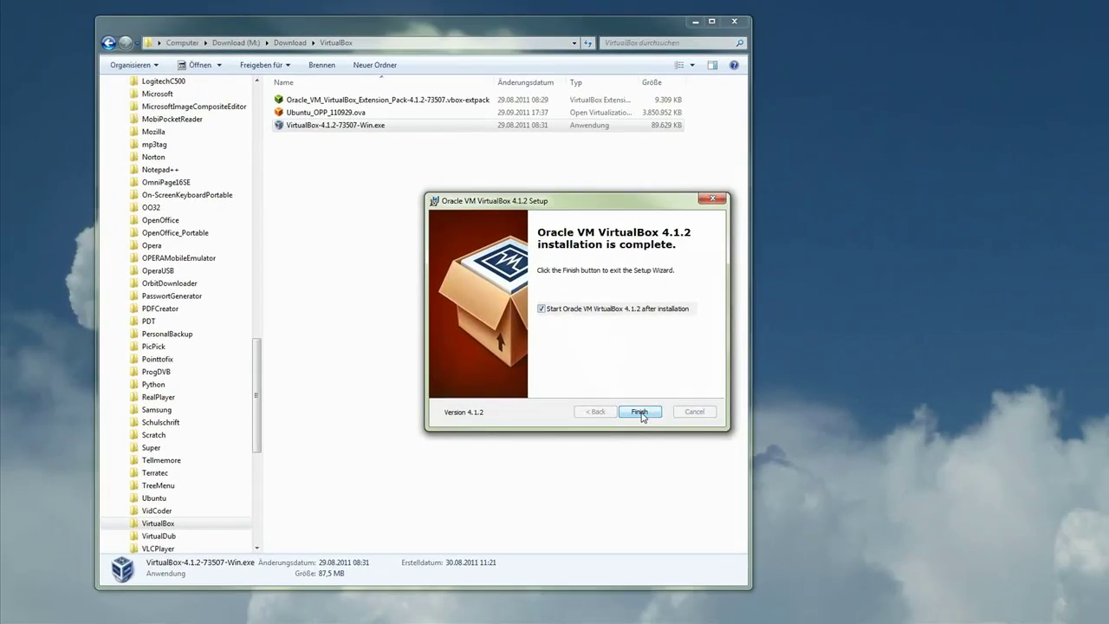
pyautogui.click(640, 412)
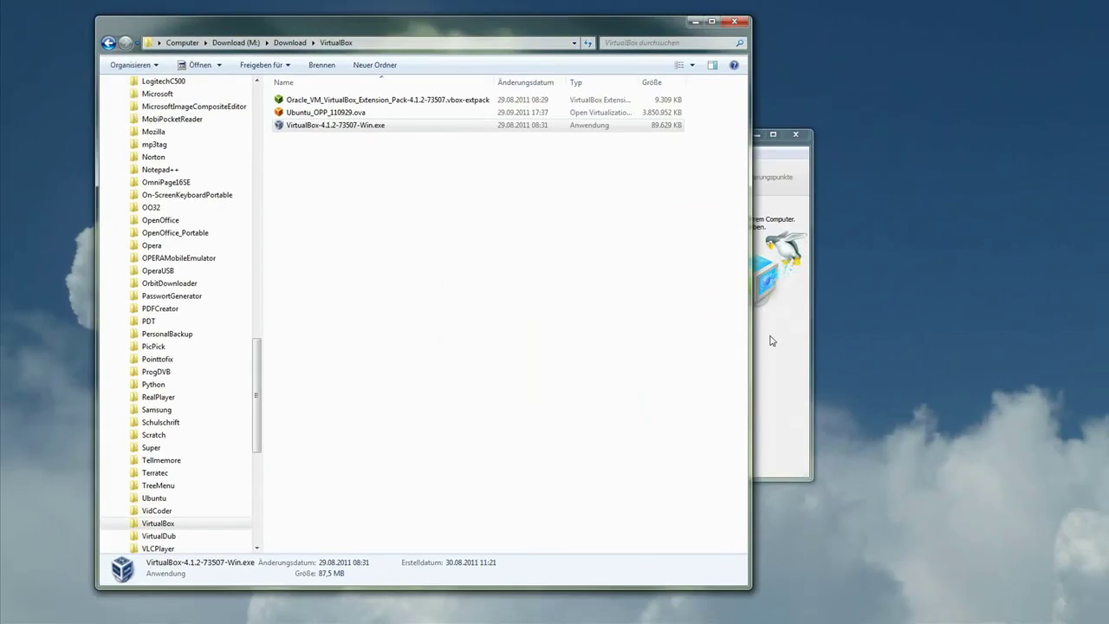
# Bring the VirtualBox Manager window to the front and open its global settings (Globale Einstellungen)
pyautogui.click(771, 340)
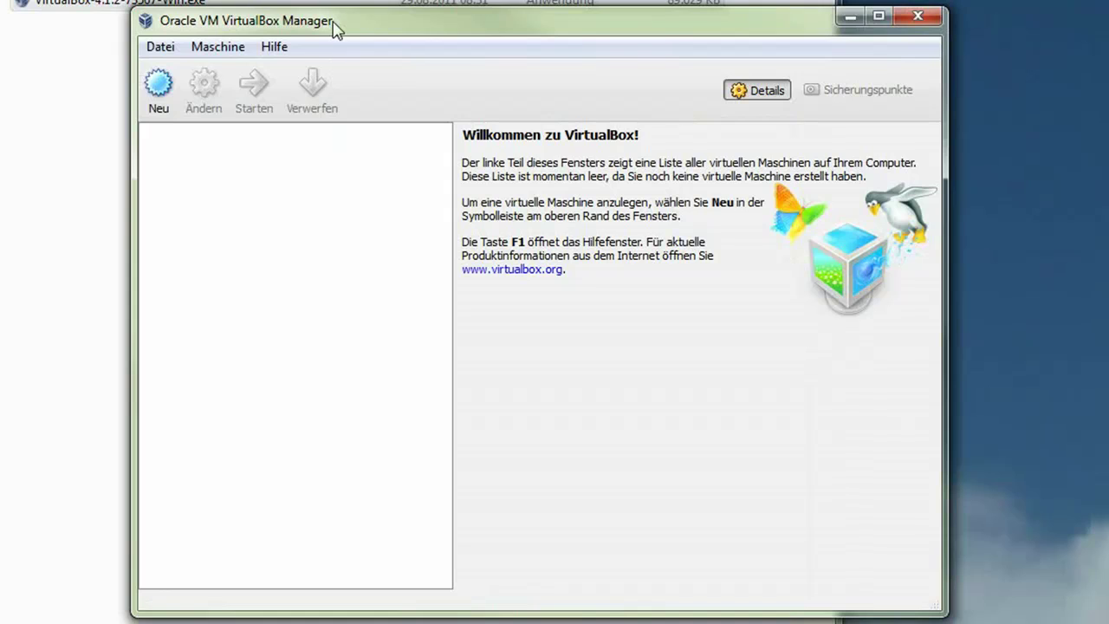
pyautogui.moveTo(333, 26); pyautogui.dragTo(190, 26)
pyautogui.click(72, 48)
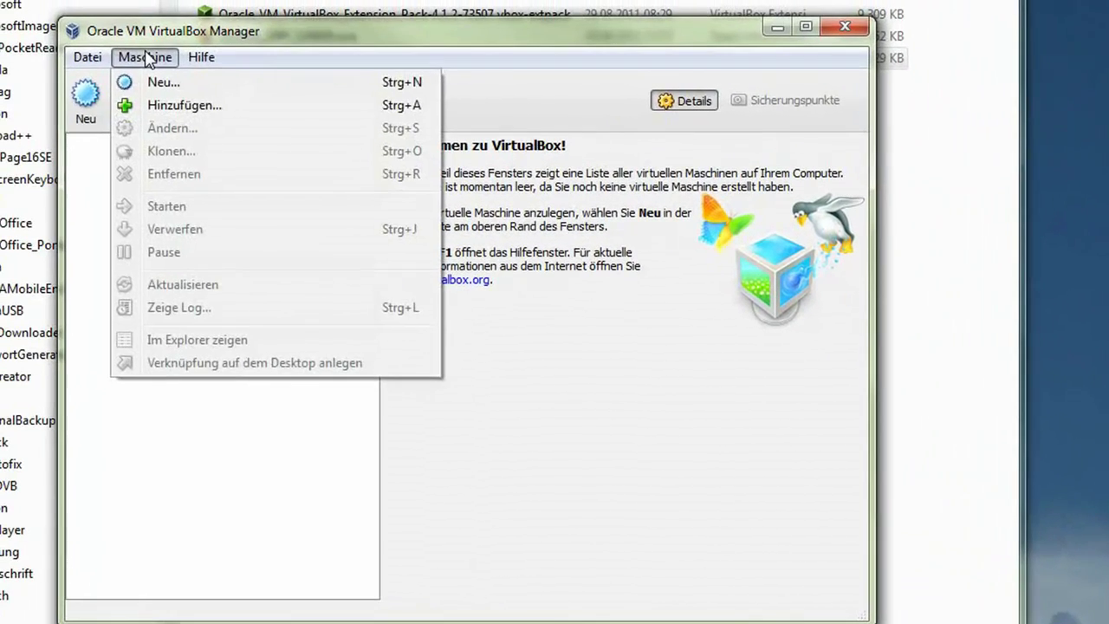
pyautogui.moveTo(100, 59)
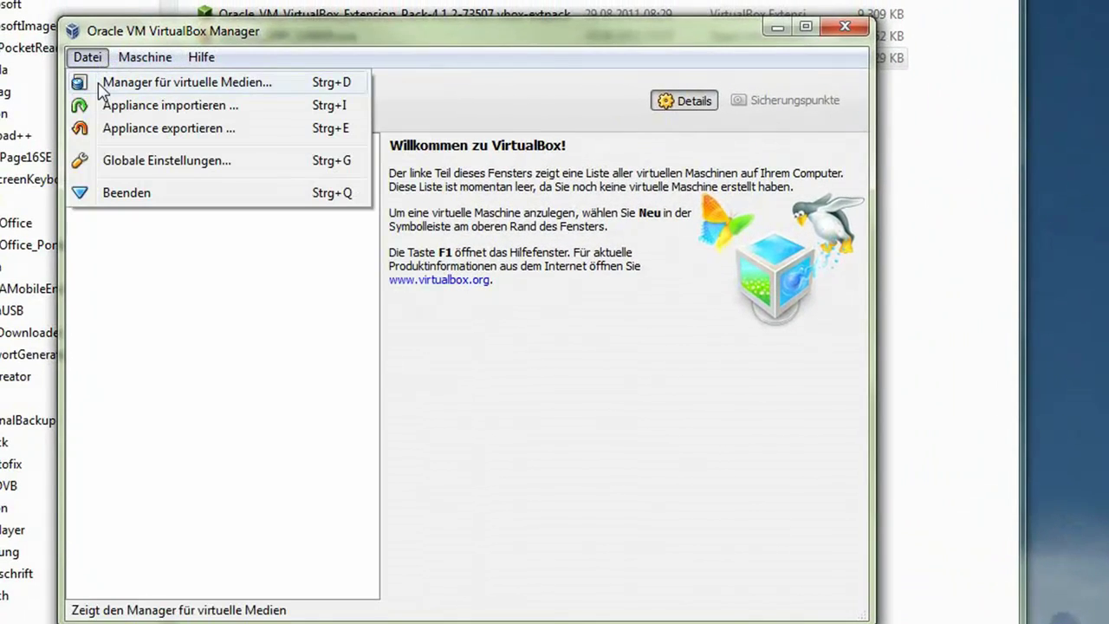
pyautogui.click(138, 166)
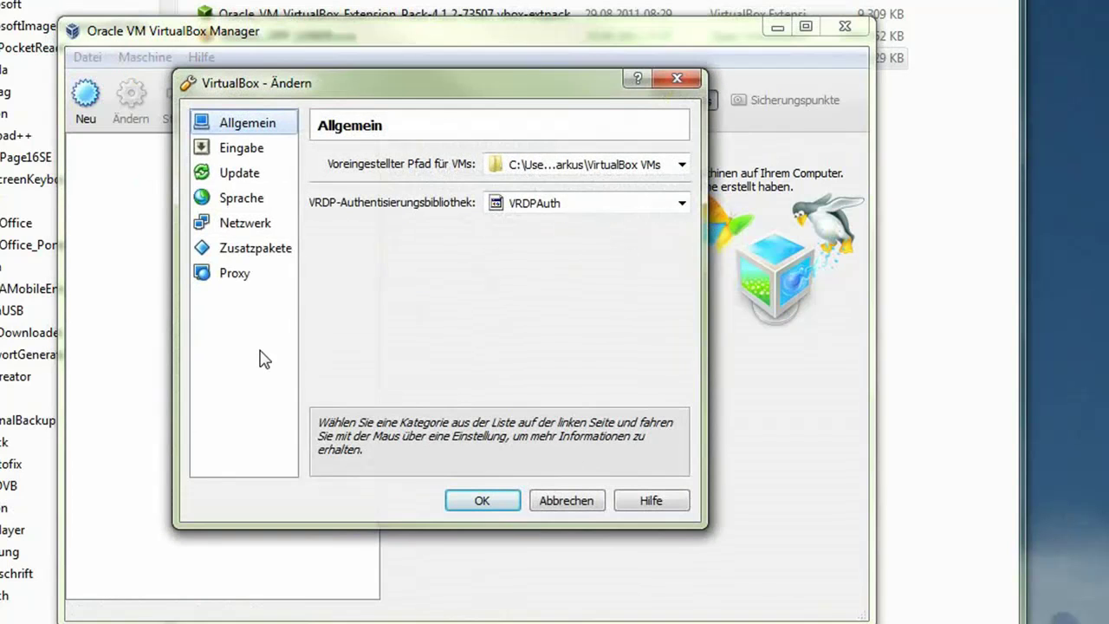
# Review the default VM path and the input, update, language and network pages of the global settings
pyautogui.moveTo(565, 167)
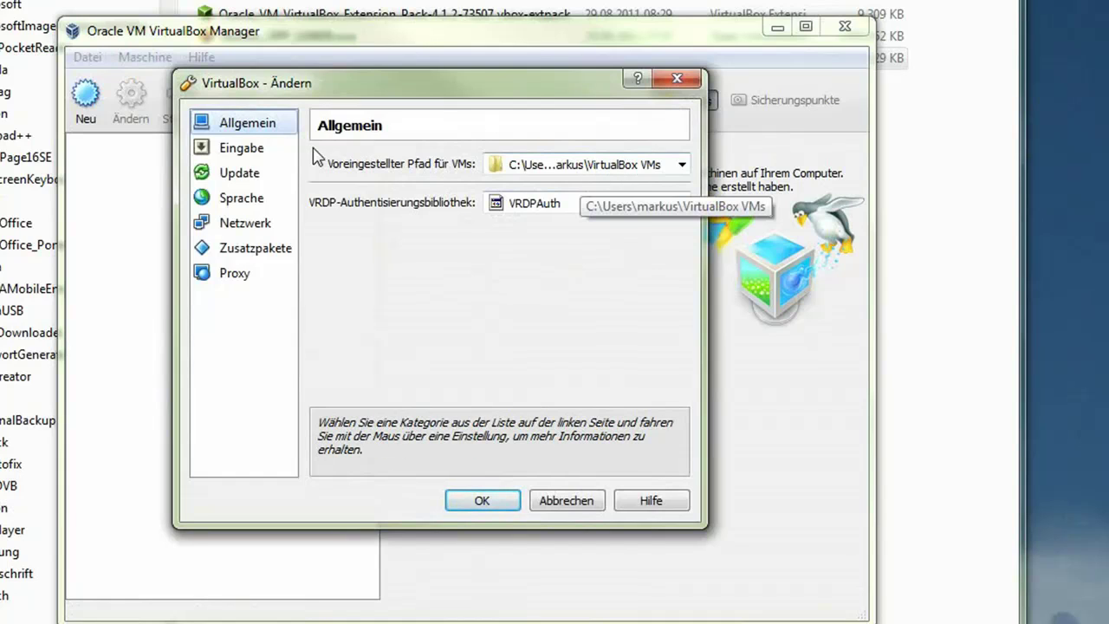
pyautogui.click(240, 156)
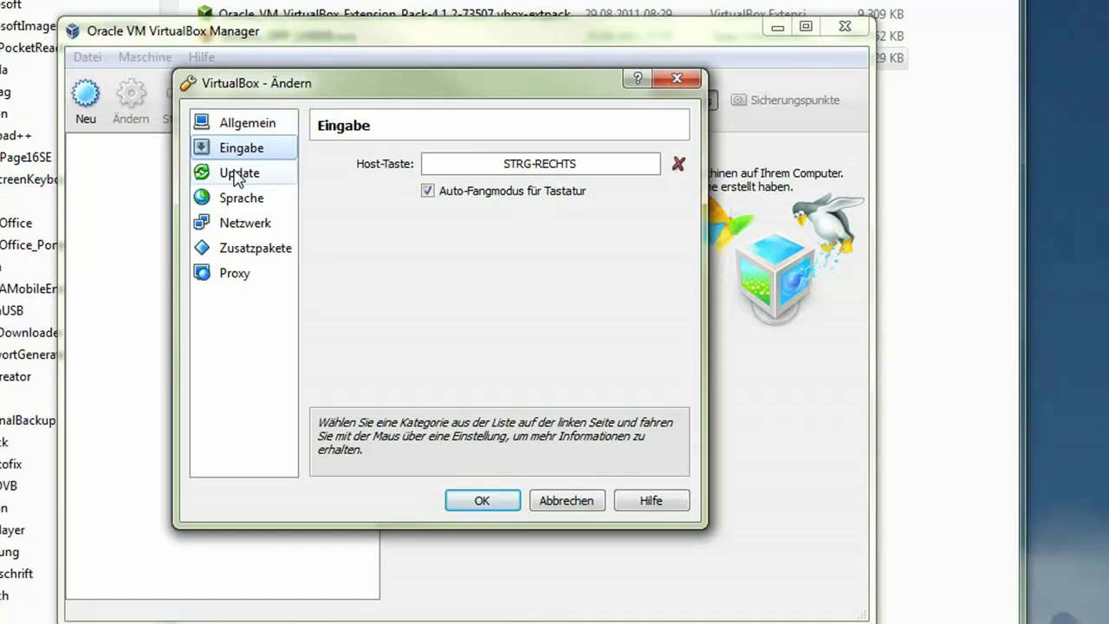
pyautogui.click(238, 173)
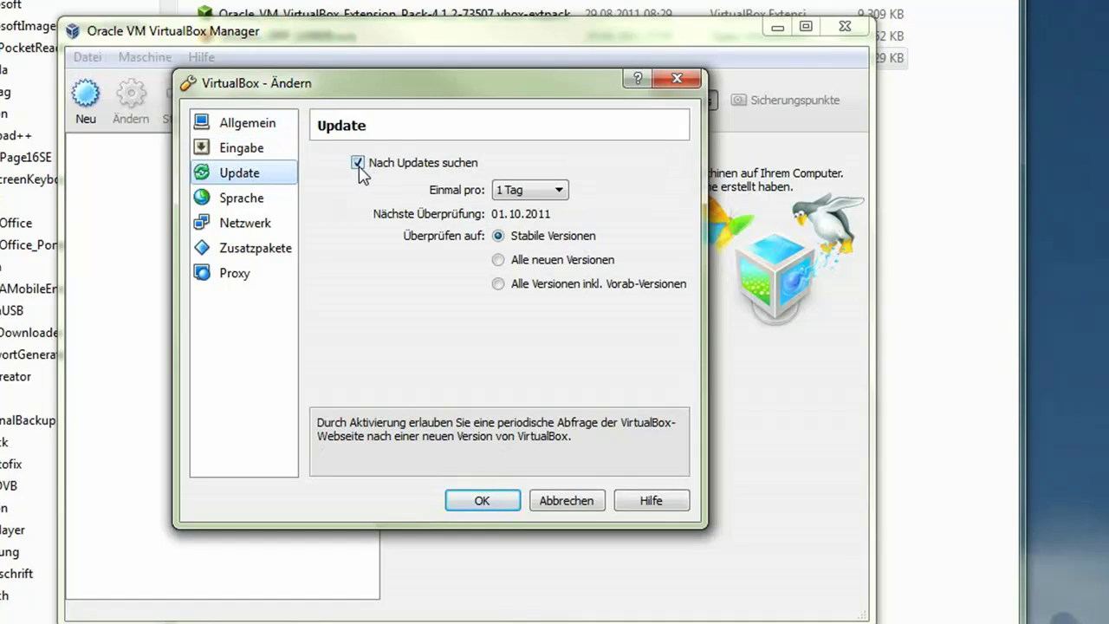
pyautogui.click(232, 201)
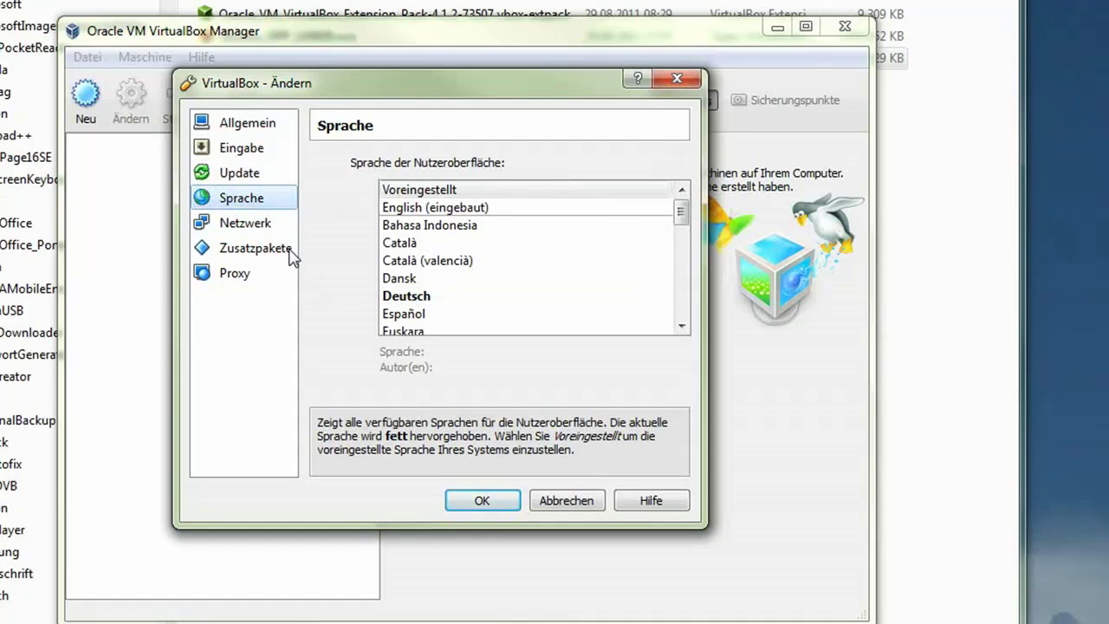
pyautogui.click(247, 224)
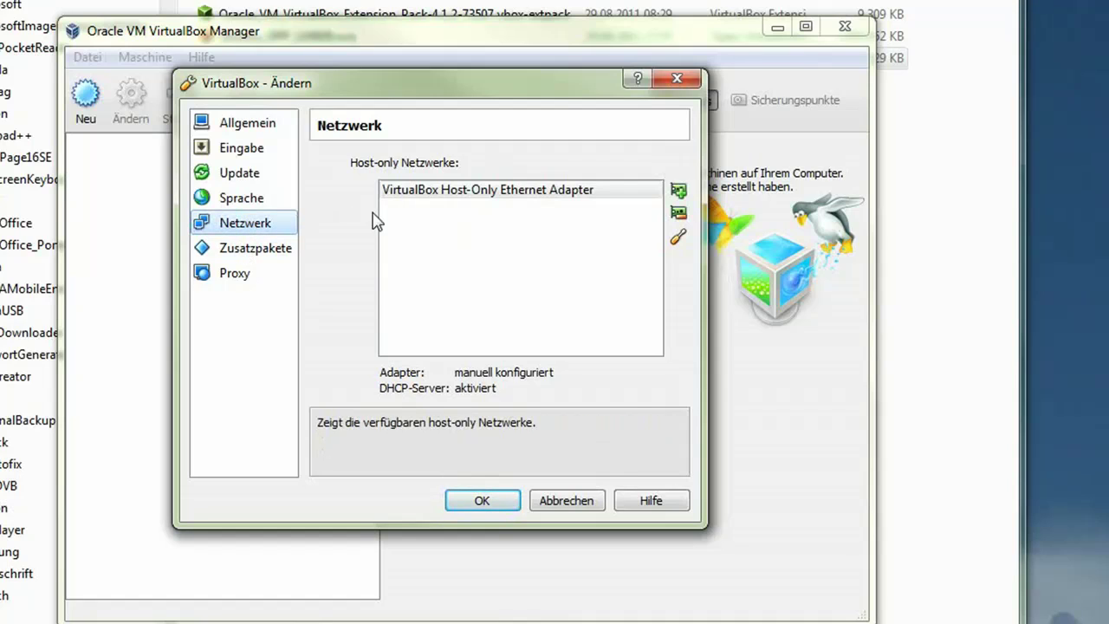
# Add an extension package (Zusatzpaket), choosing the Oracle VM VirtualBox Extension Pack 4.1.2 file from Download\VirtualBox on drive M:
pyautogui.click(277, 251)
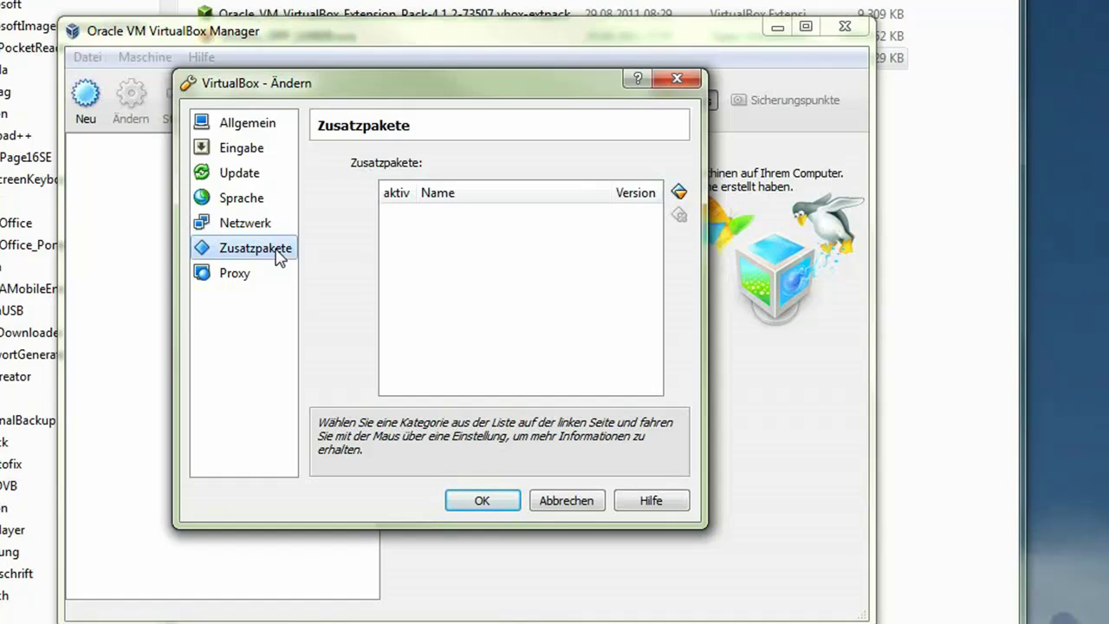
pyautogui.click(678, 195)
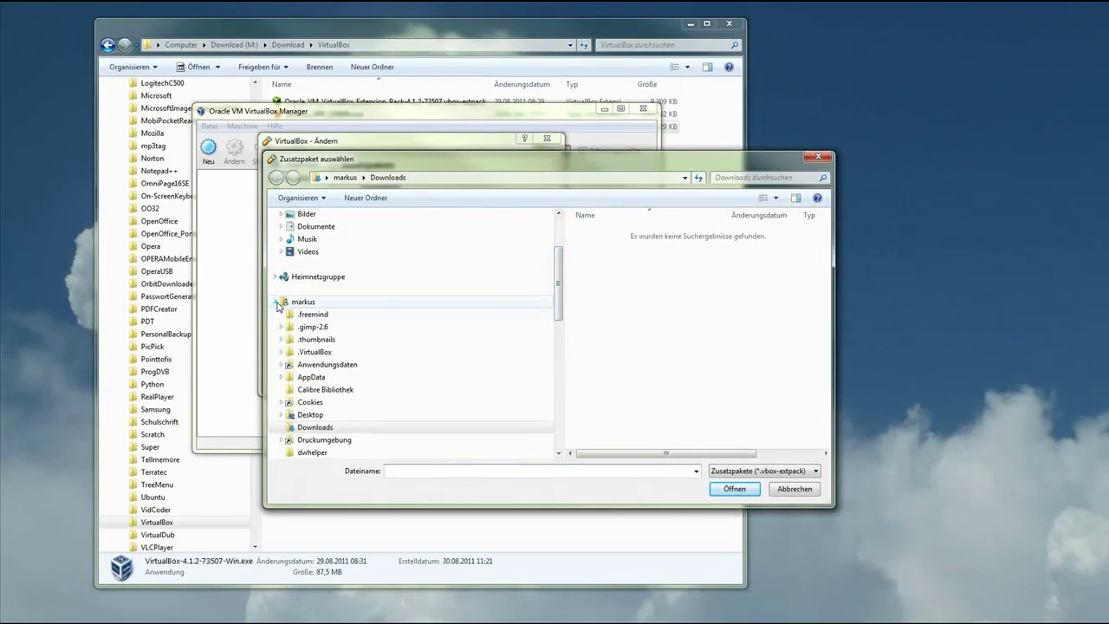
pyautogui.click(277, 302)
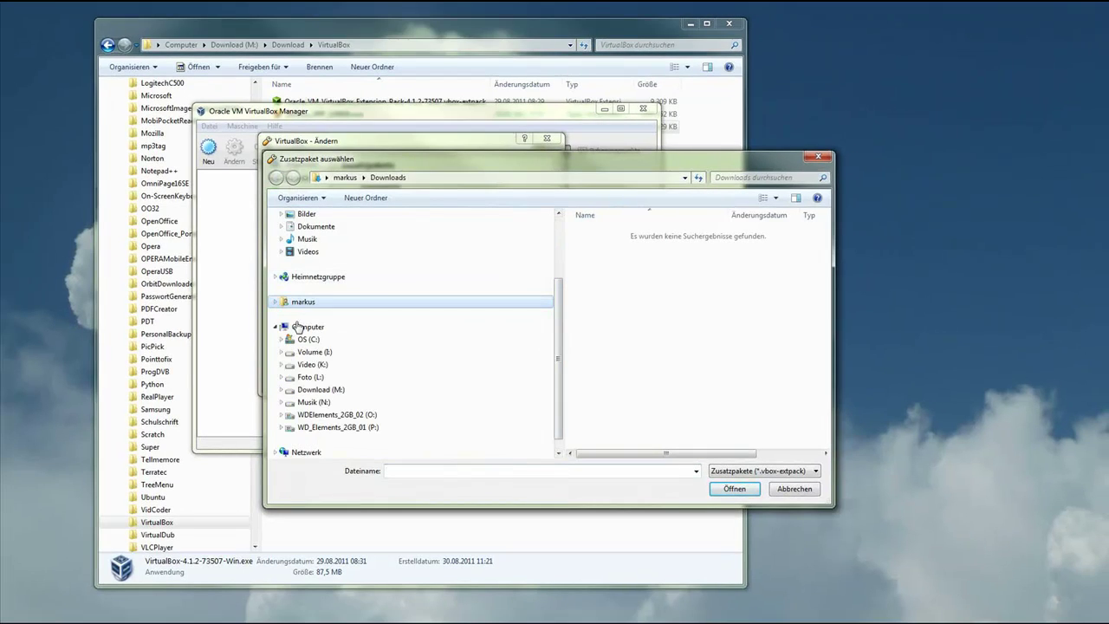
pyautogui.click(311, 390)
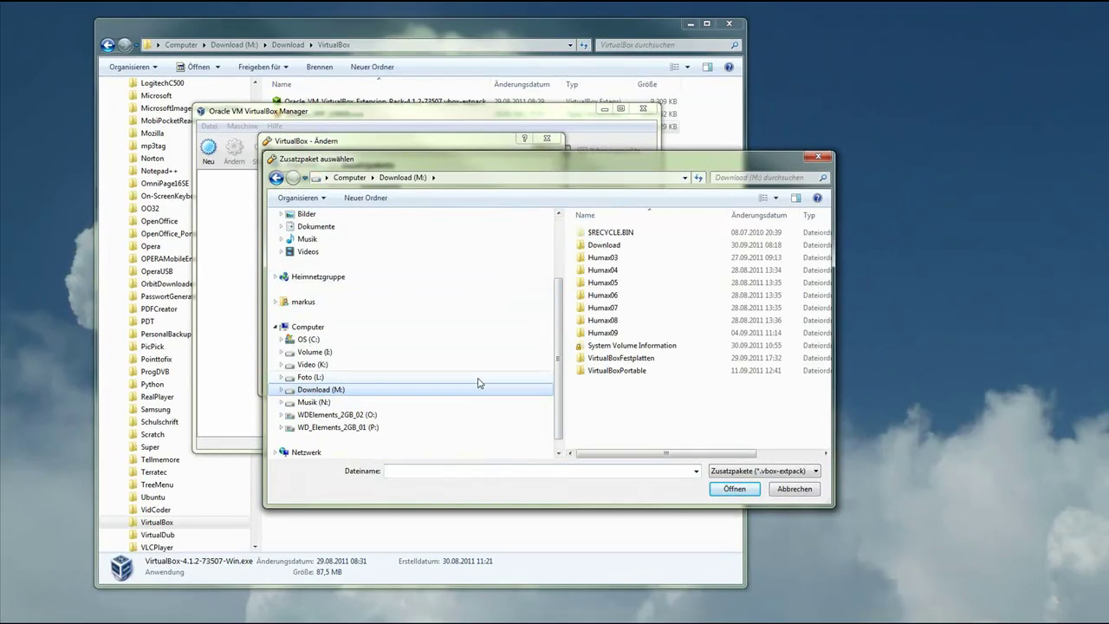
pyautogui.doubleClick(589, 246)
pyautogui.moveTo(827, 242); pyautogui.dragTo(829, 428)
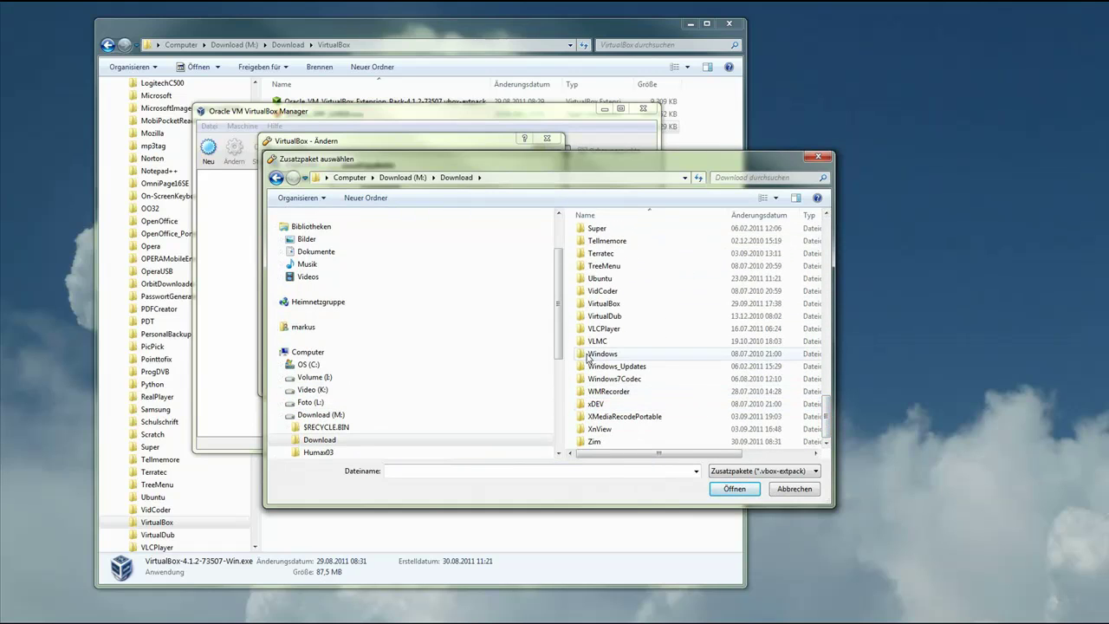
pyautogui.doubleClick(585, 304)
pyautogui.click(609, 234)
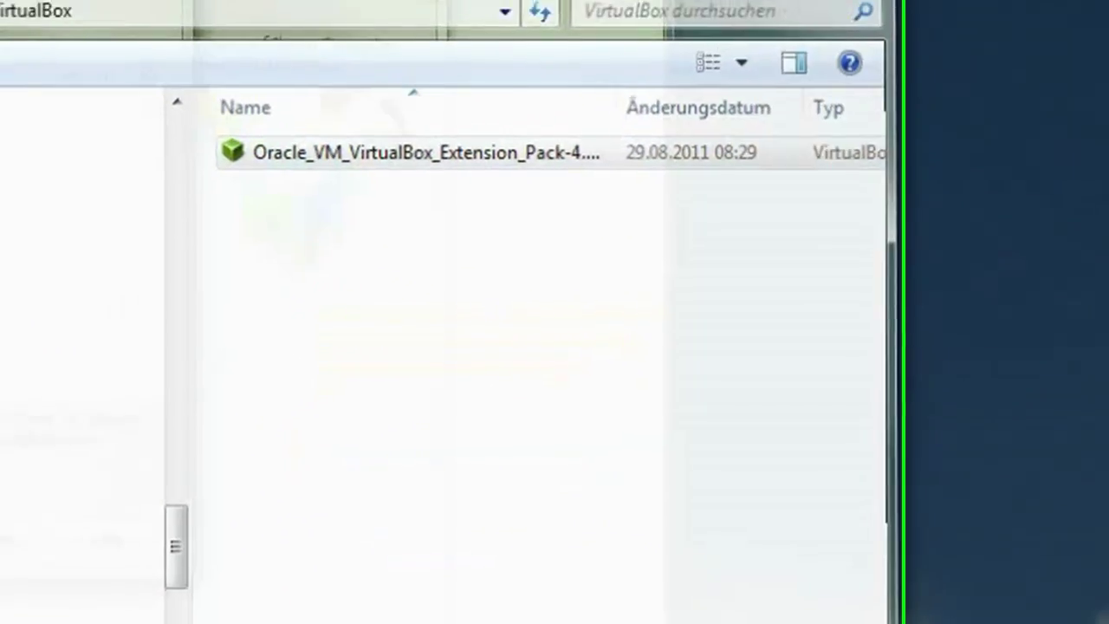
pyautogui.click(733, 491)
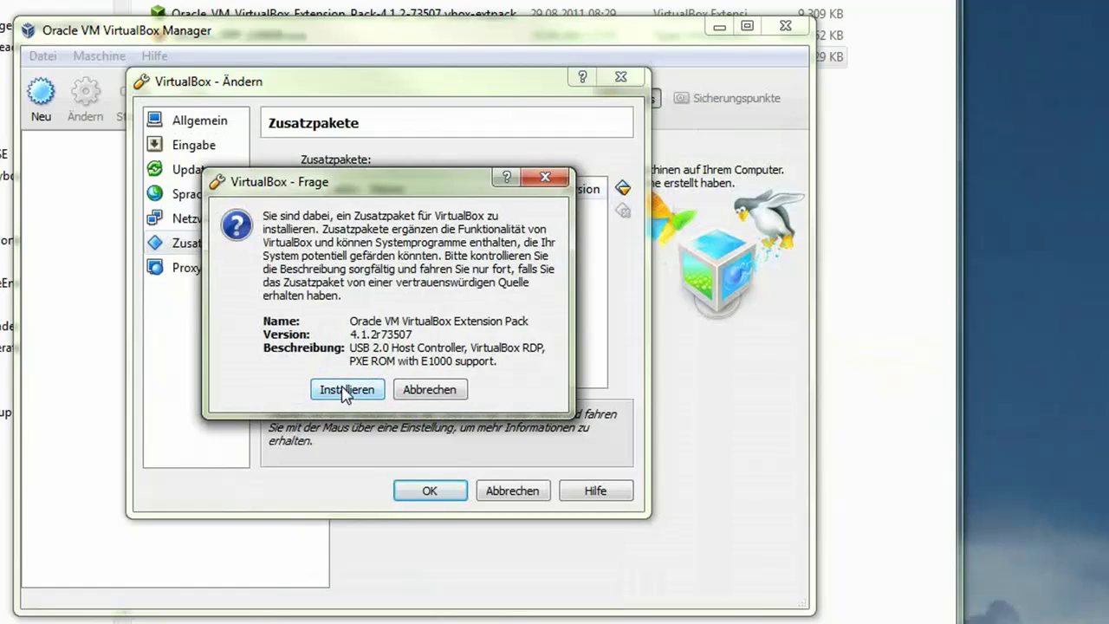
# Install the Oracle VM VirtualBox Extension Pack, agree to its licence, and save the global settings
pyautogui.click(346, 389)
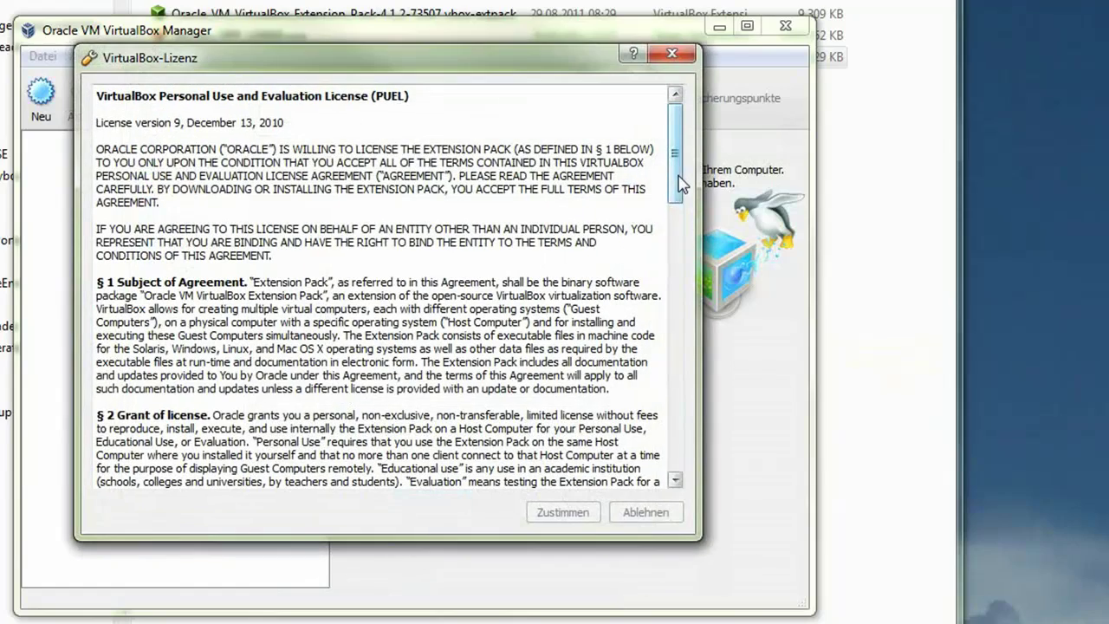
pyautogui.moveTo(680, 183); pyautogui.dragTo(677, 468)
pyautogui.click(563, 512)
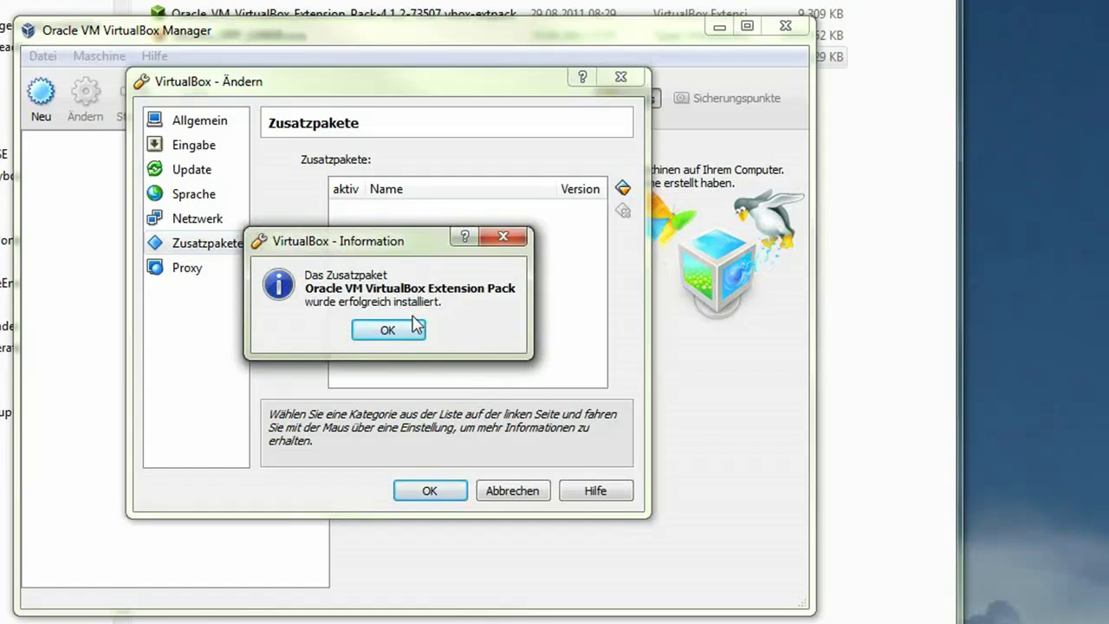
pyautogui.click(381, 331)
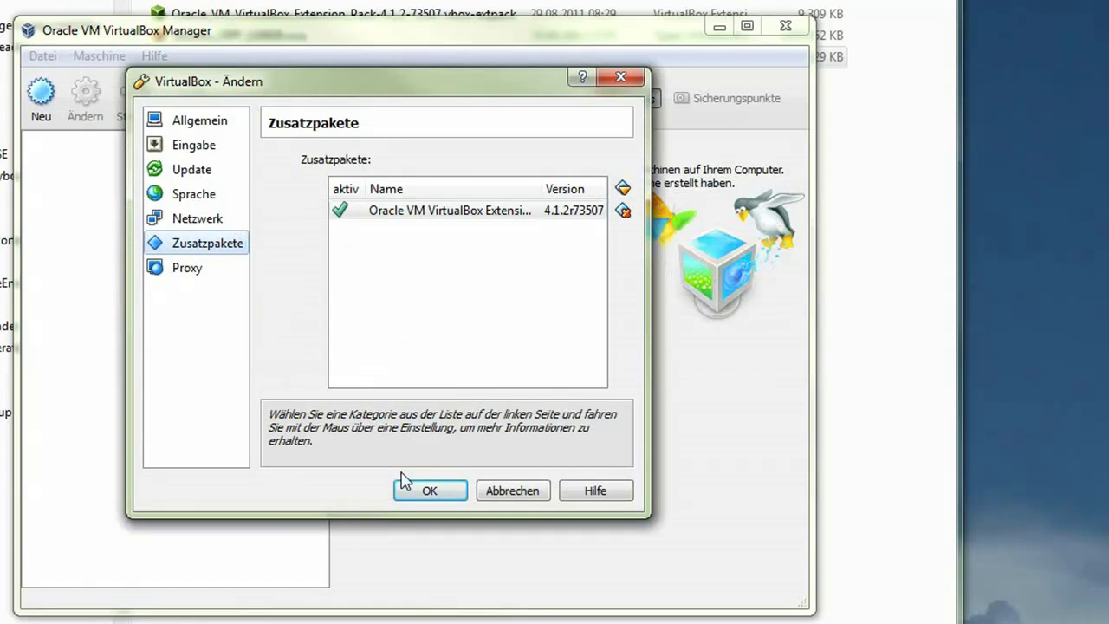
pyautogui.click(429, 491)
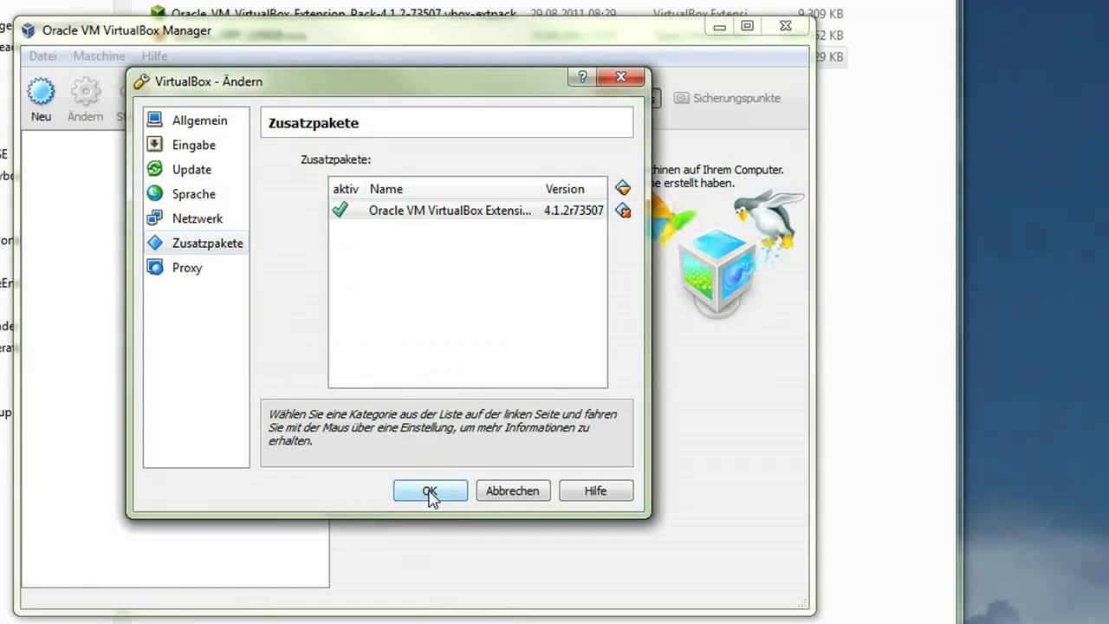